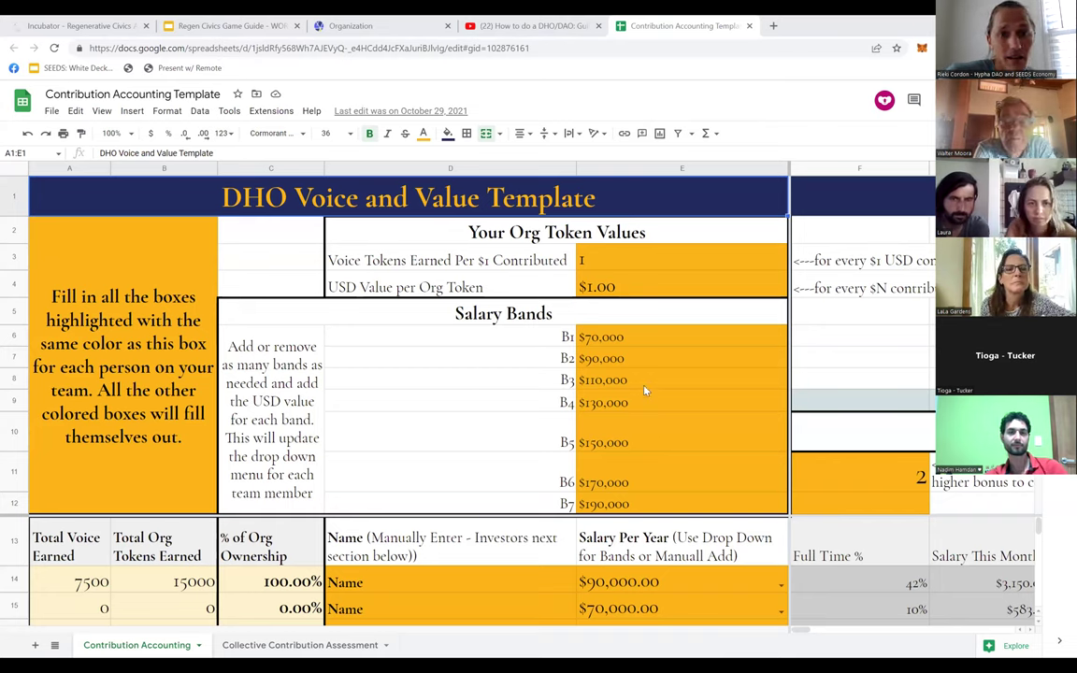
# Examine the salary bands and the org token values for voice tokens per $1 contributed and USD value per token
pyautogui.click(649, 352)
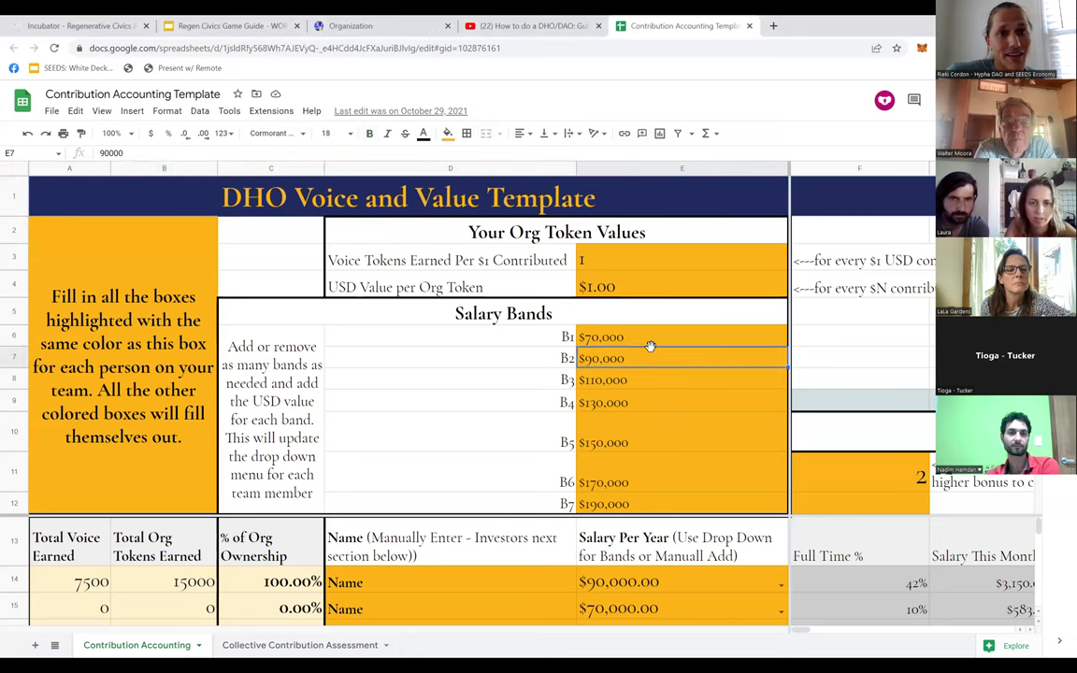
pyautogui.click(624, 329)
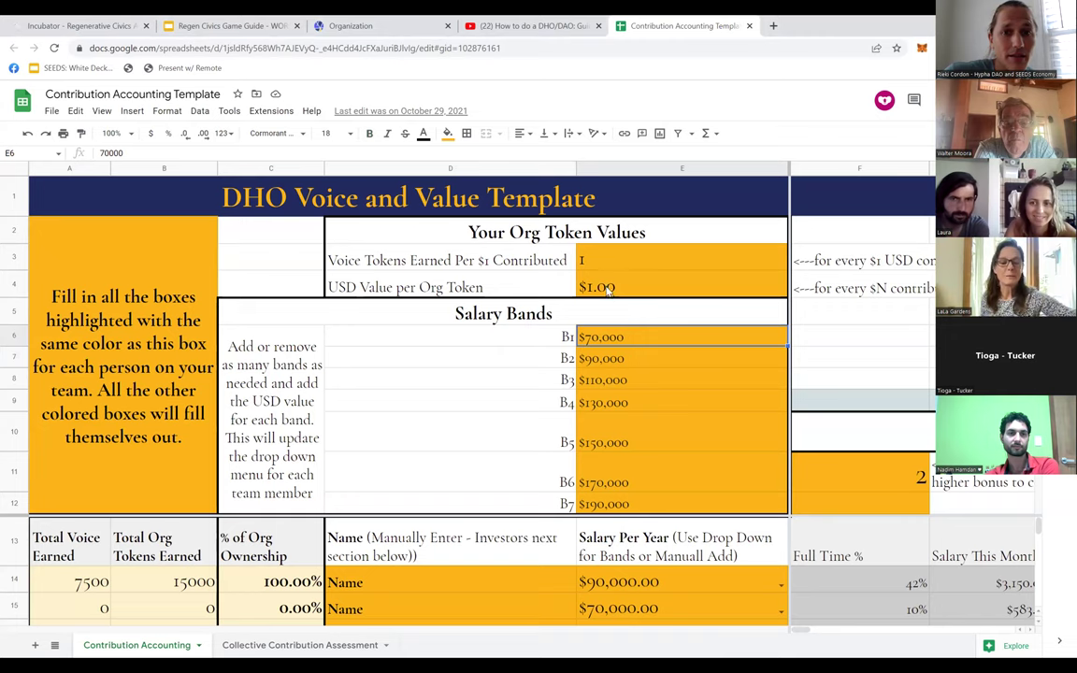
pyautogui.click(608, 290)
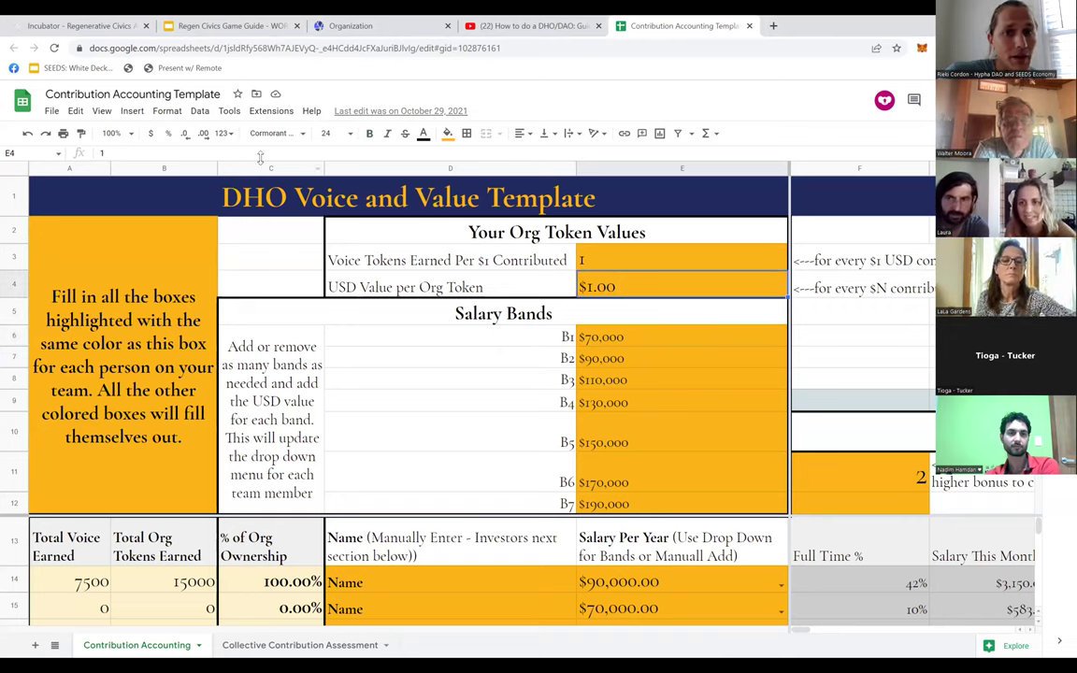
pyautogui.click(644, 255)
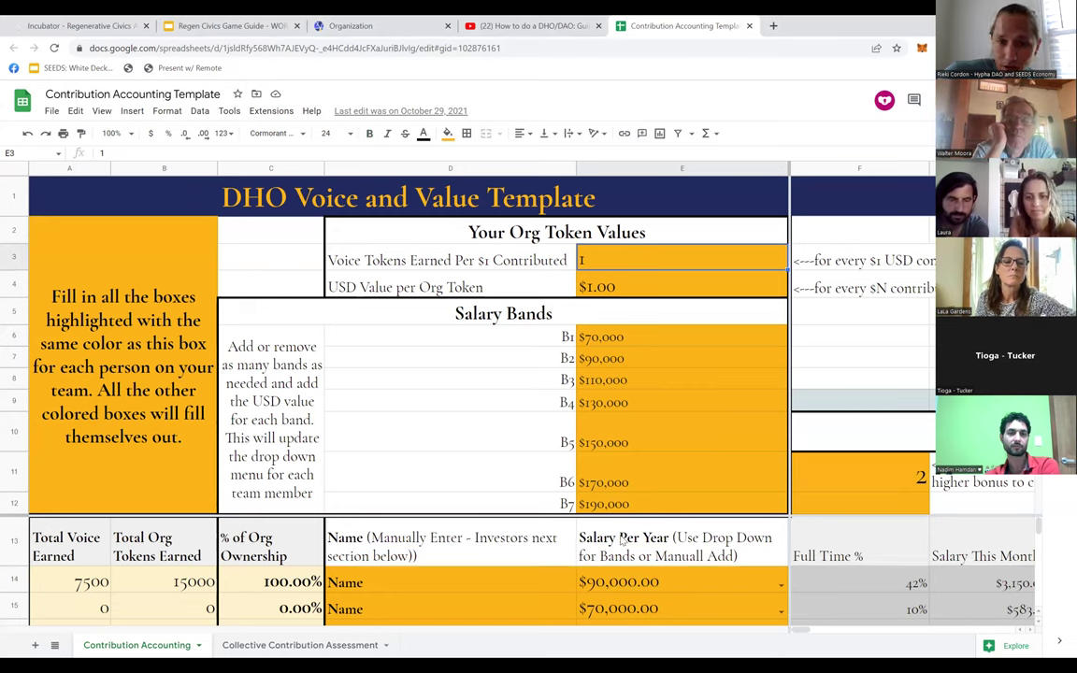
pyautogui.scroll(-1, 503, 540)
pyautogui.scroll(1, 479, 528)
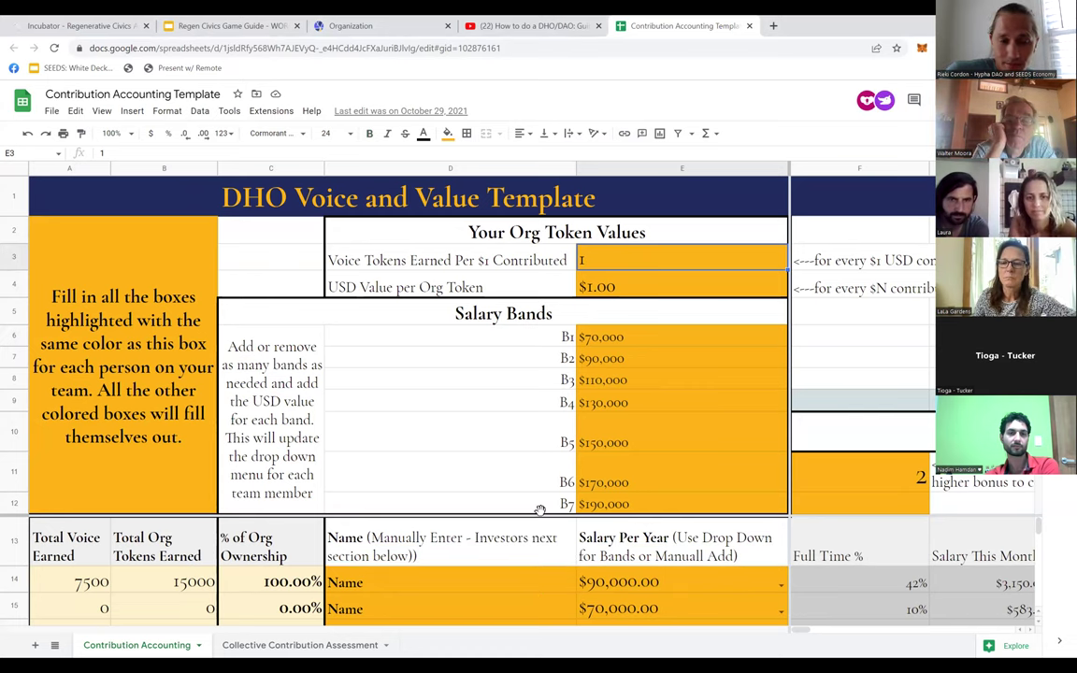
# Zoom the sheet out to 50% and examine the team members' name, salary, full-time percentage and ownership cells against the salary bands
pyautogui.click(111, 133)
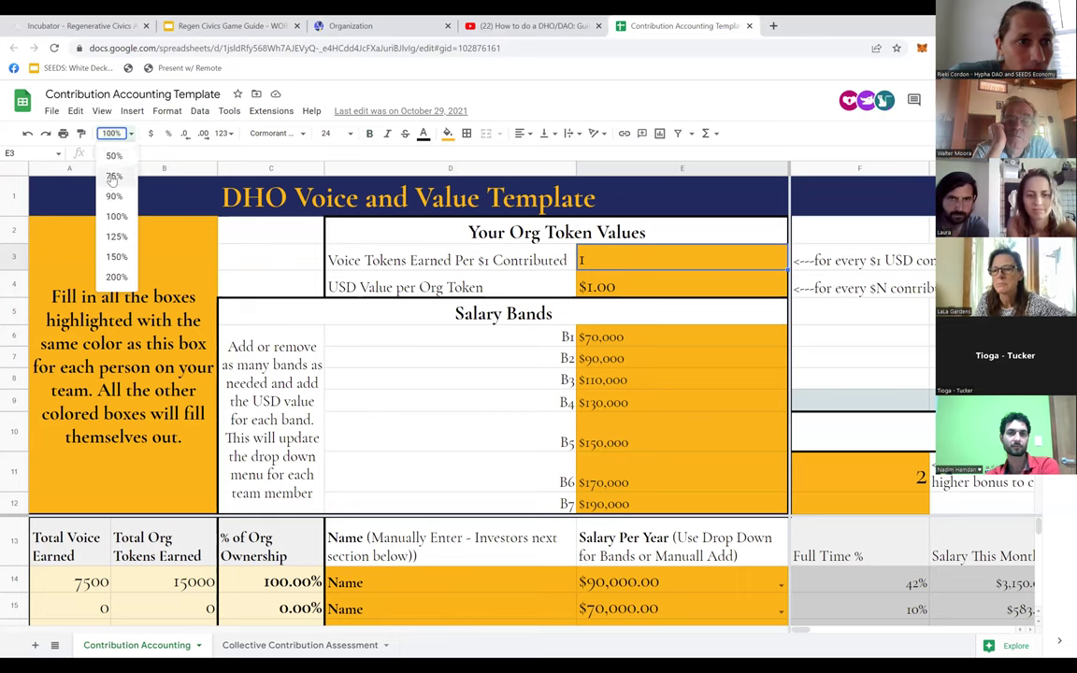
pyautogui.click(110, 153)
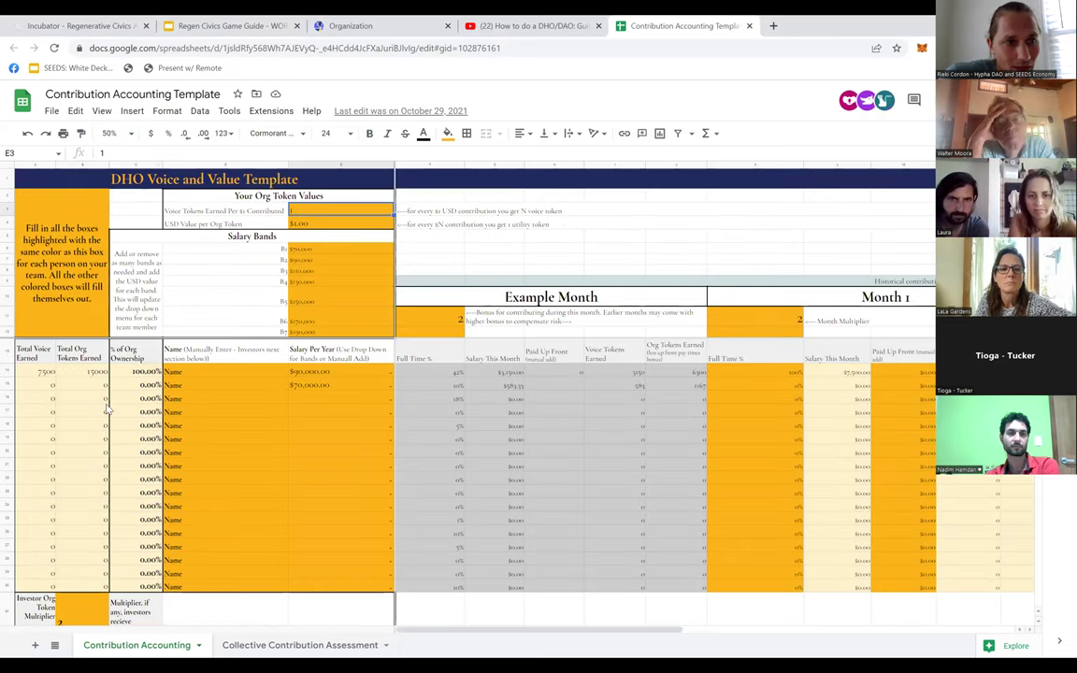
pyautogui.click(212, 374)
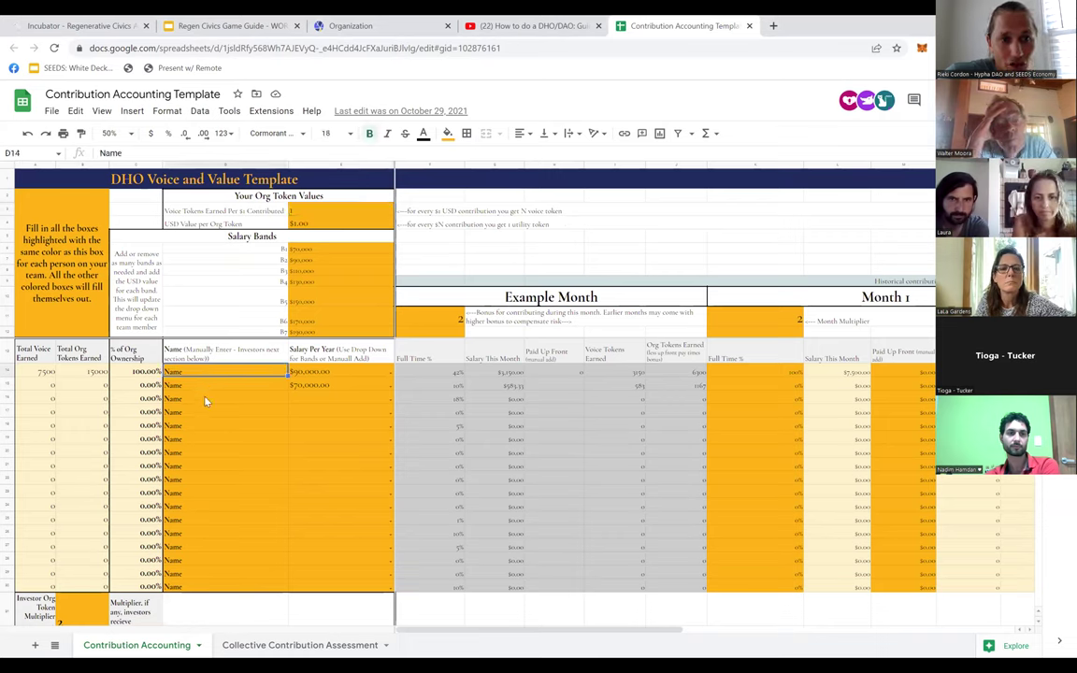
pyautogui.click(367, 374)
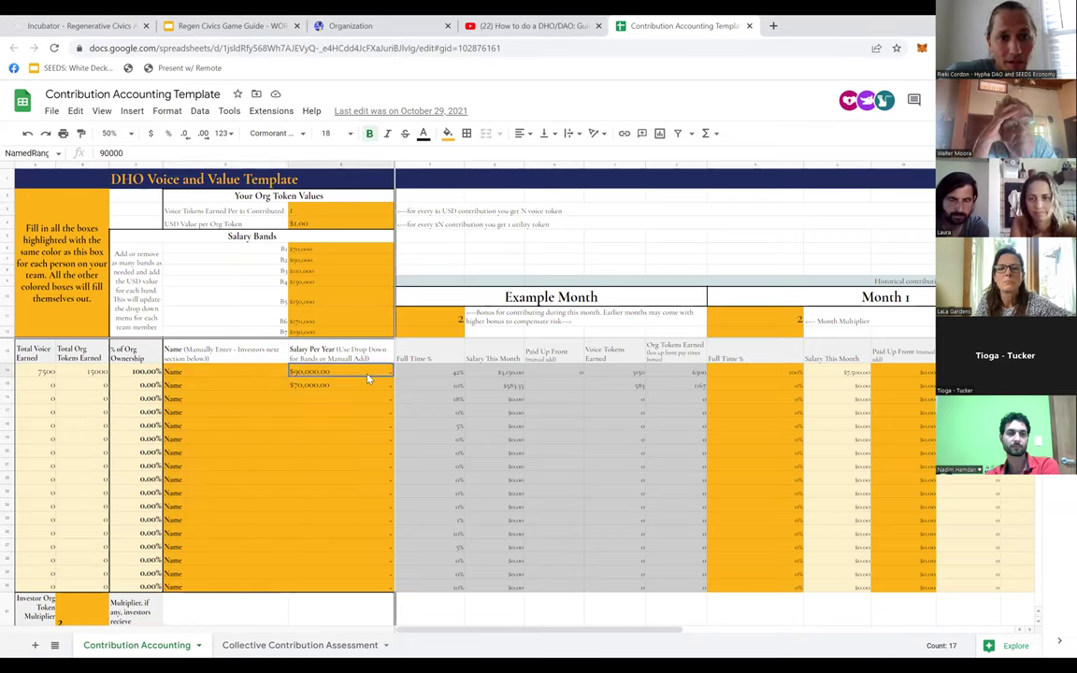
pyautogui.click(421, 376)
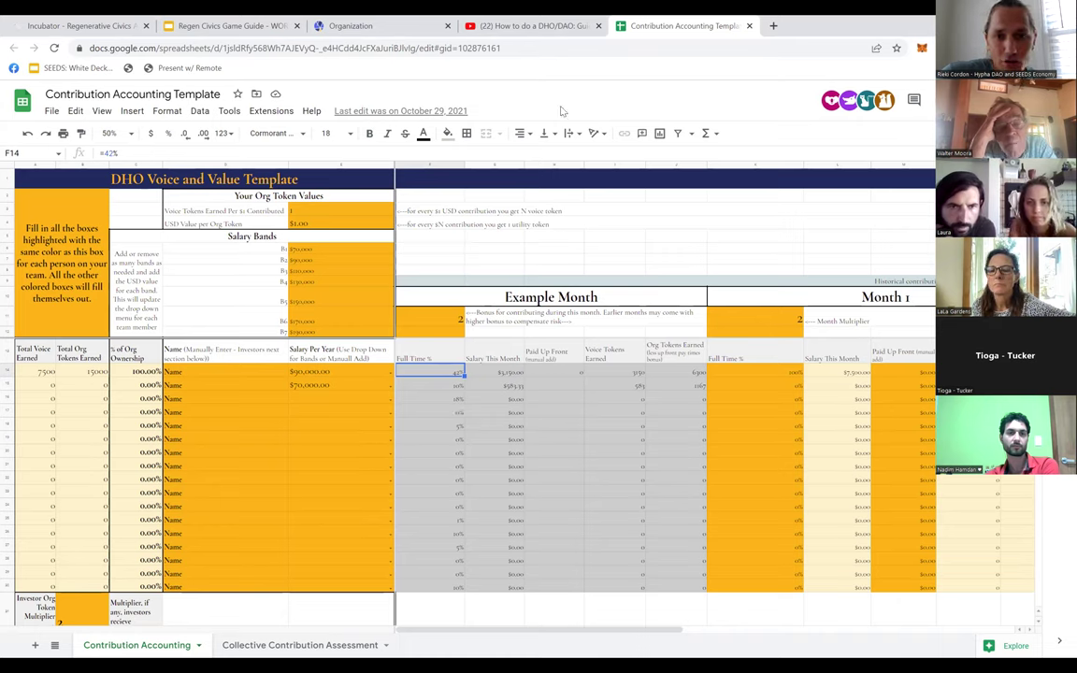
pyautogui.click(321, 249)
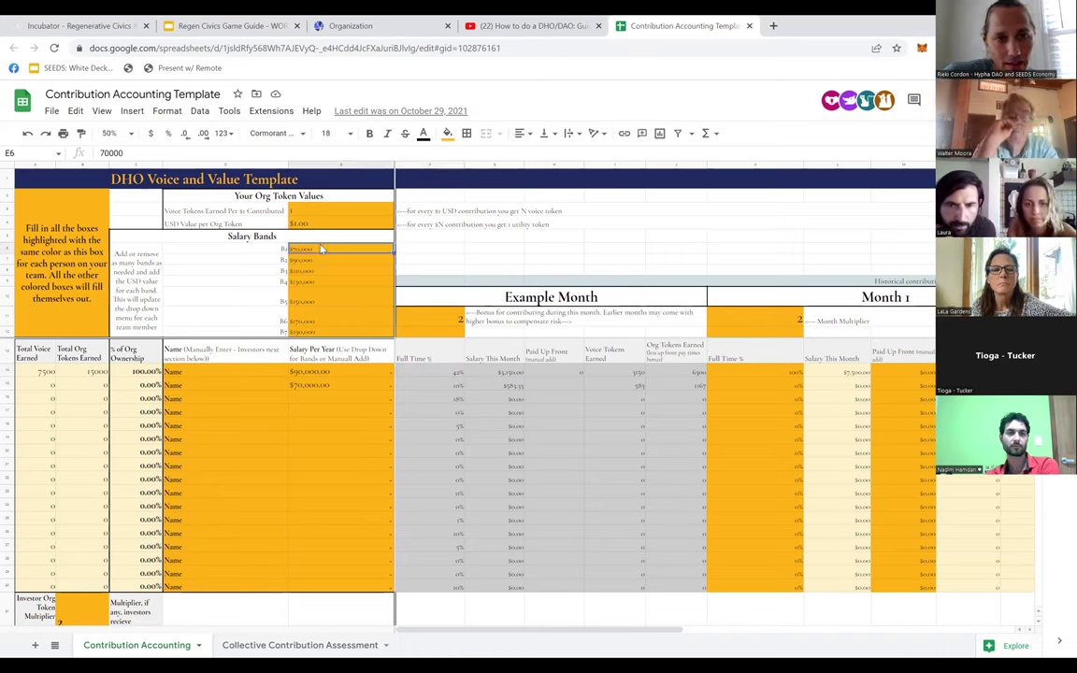
pyautogui.click(147, 373)
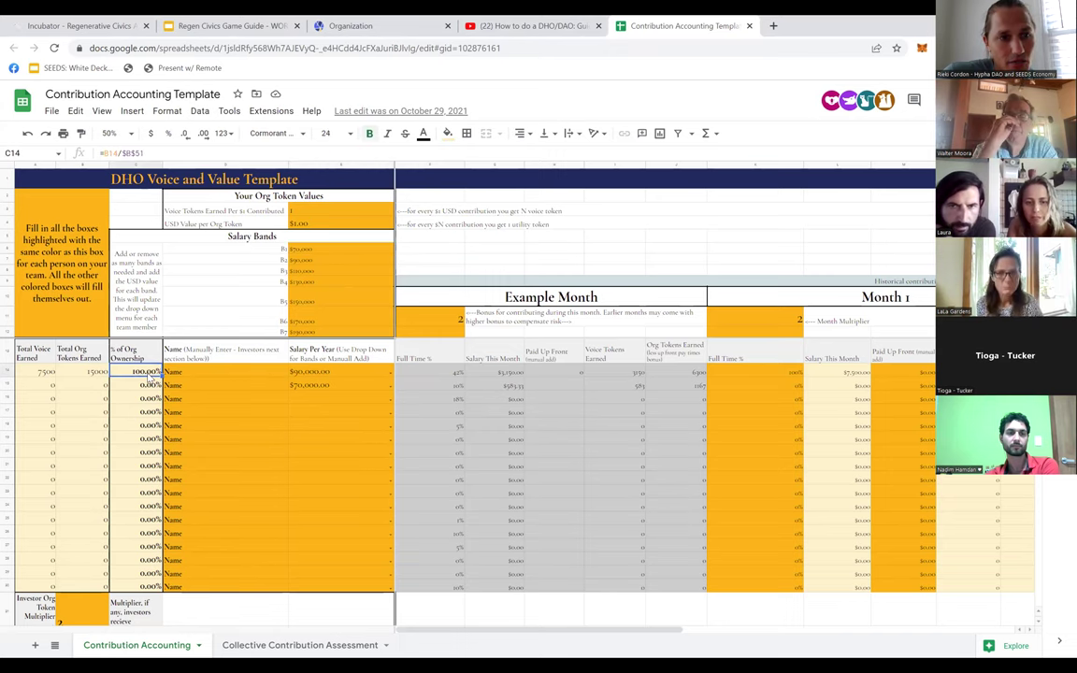
pyautogui.click(147, 386)
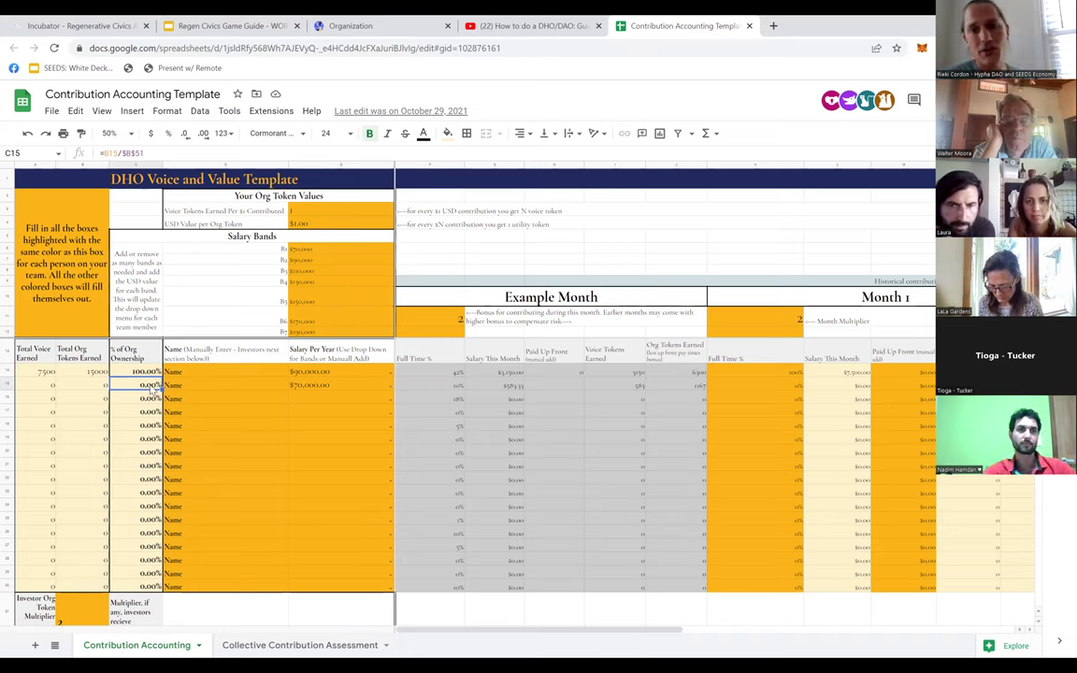
pyautogui.click(340, 263)
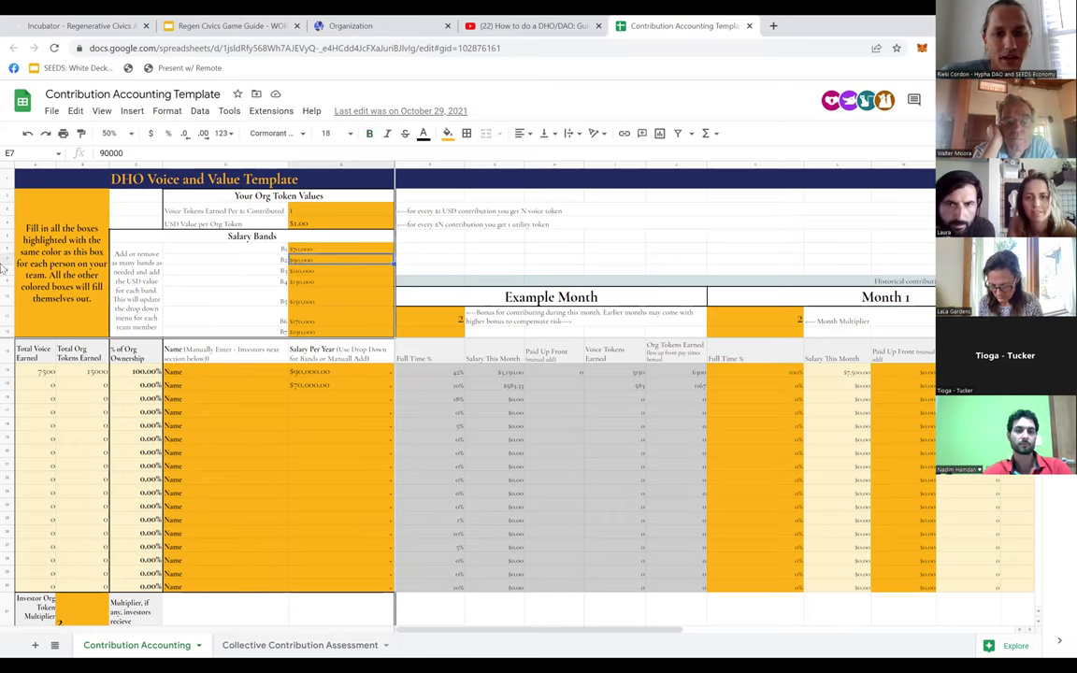
# Examine the capital investors section below the team rows, including the investor org token and voice token multipliers
pyautogui.scroll(-5, 300, 452)
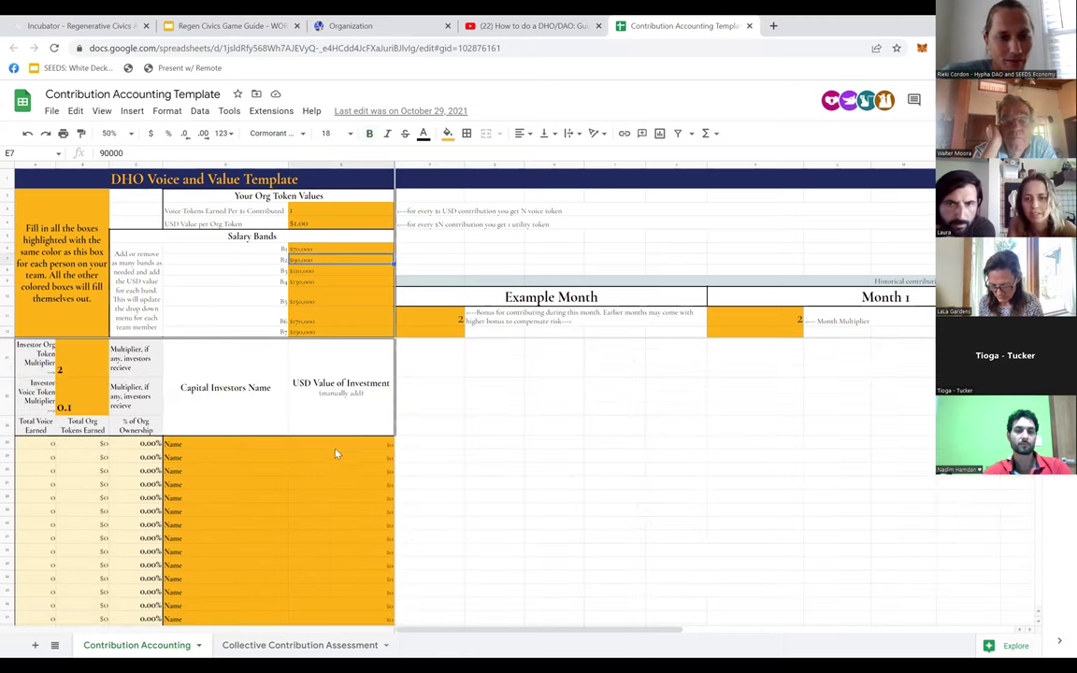
pyautogui.scroll(-2, 325, 446)
pyautogui.scroll(3, 280, 449)
pyautogui.click(247, 428)
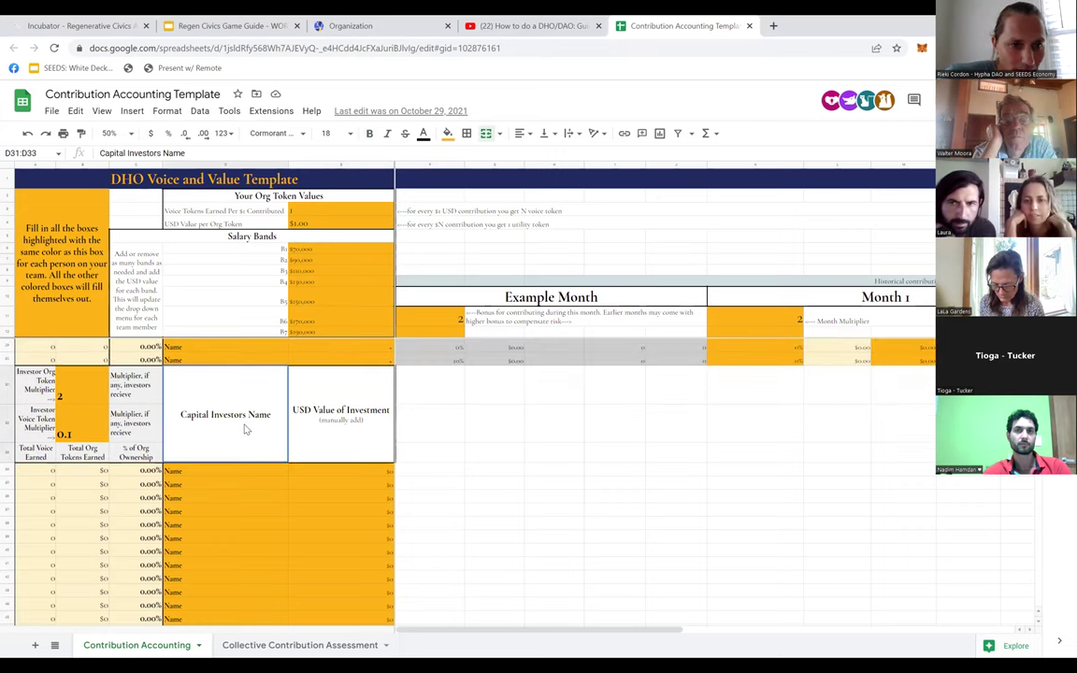
pyautogui.scroll(5, 308, 524)
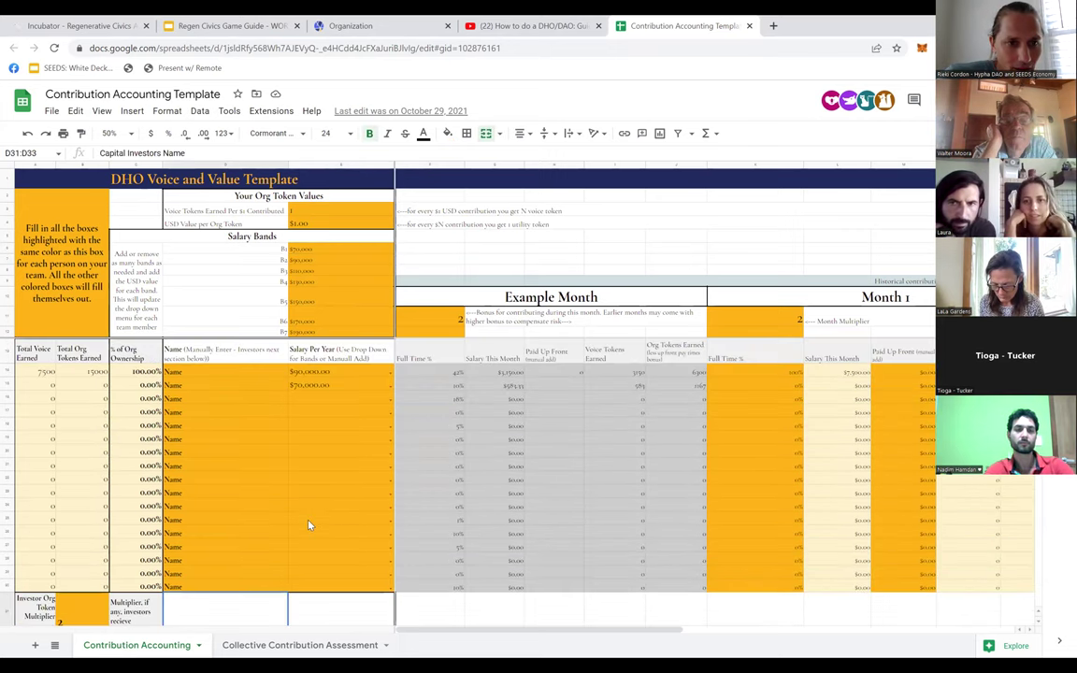
pyautogui.scroll(-3, 275, 423)
pyautogui.scroll(-1, 150, 523)
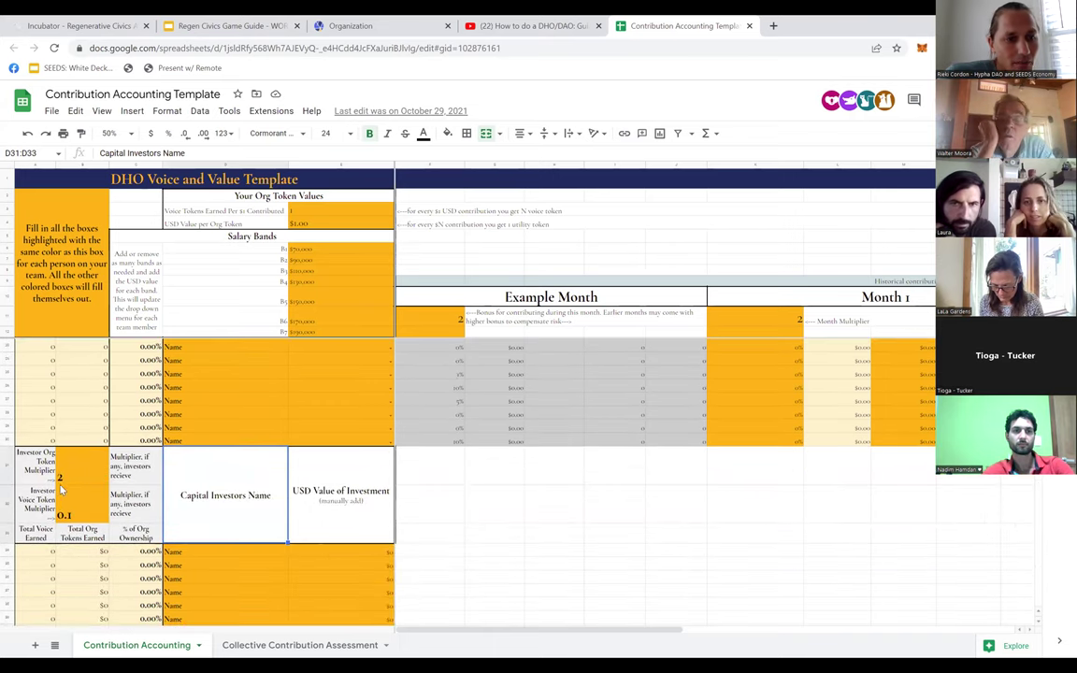
pyautogui.click(80, 468)
pyautogui.scroll(-1, 196, 517)
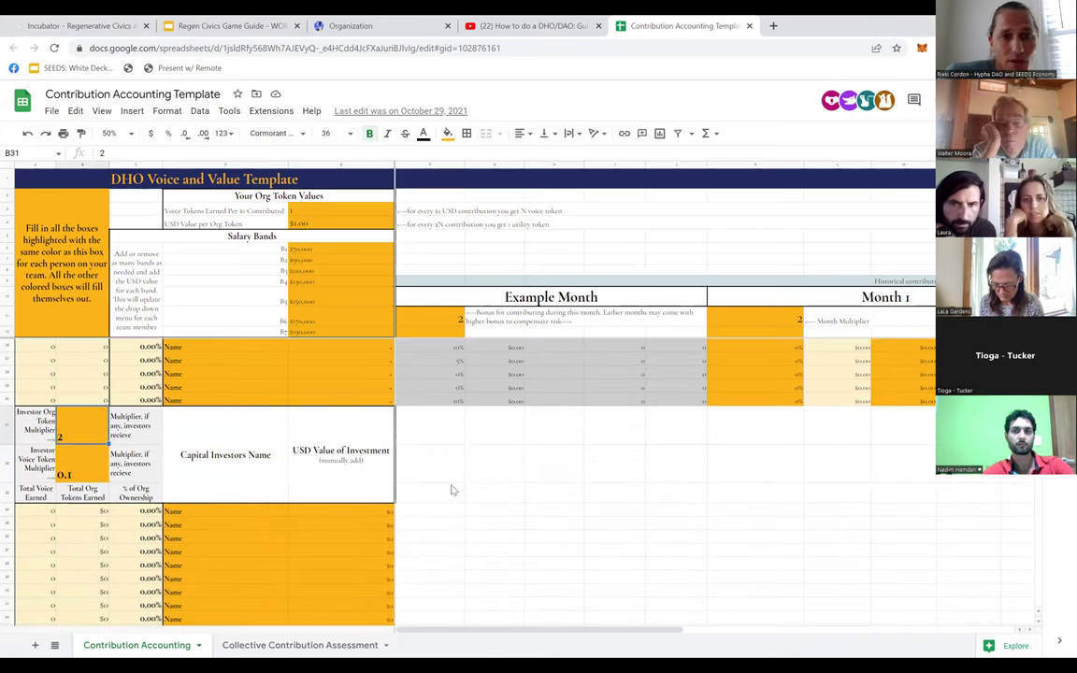
pyautogui.scroll(-1, 429, 478)
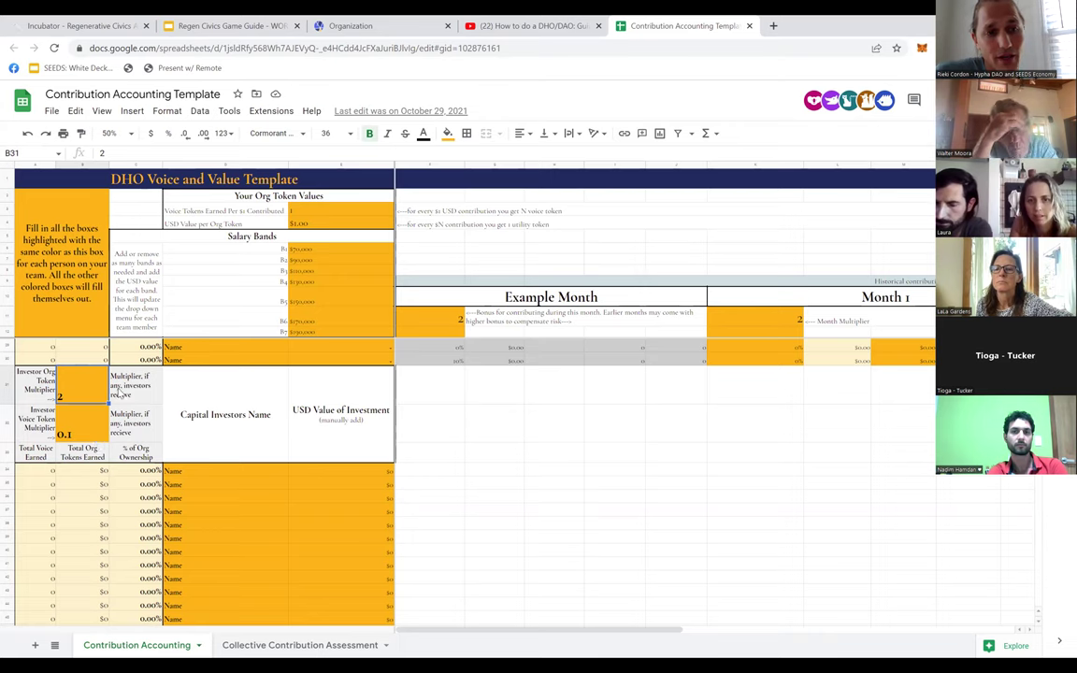
pyautogui.click(81, 428)
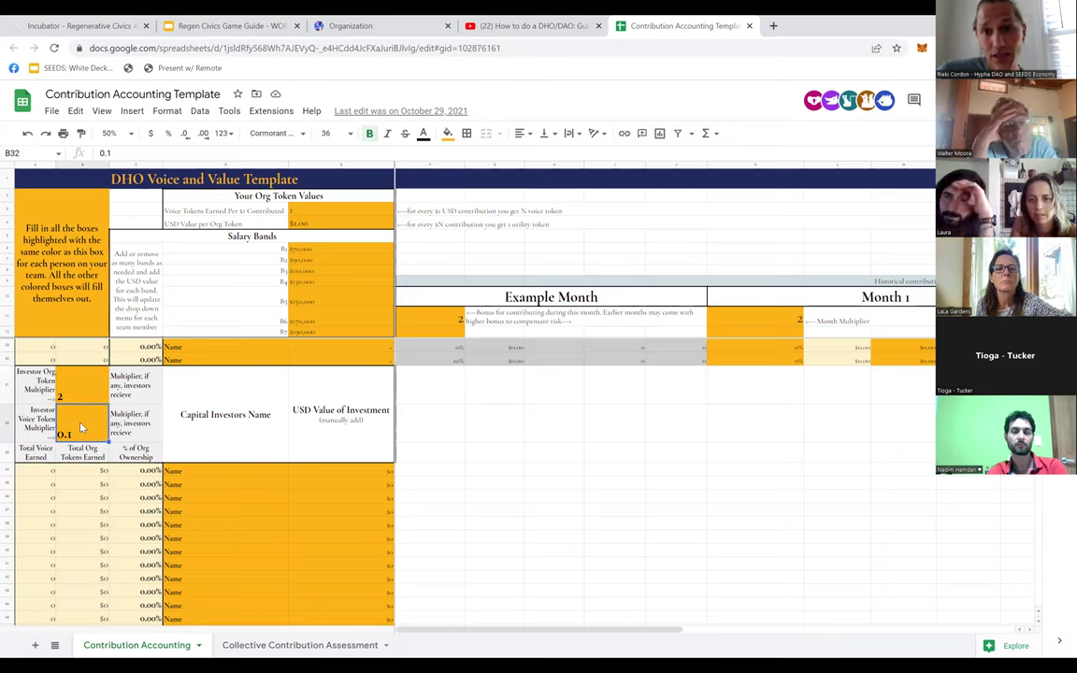
pyautogui.click(80, 384)
pyautogui.click(94, 422)
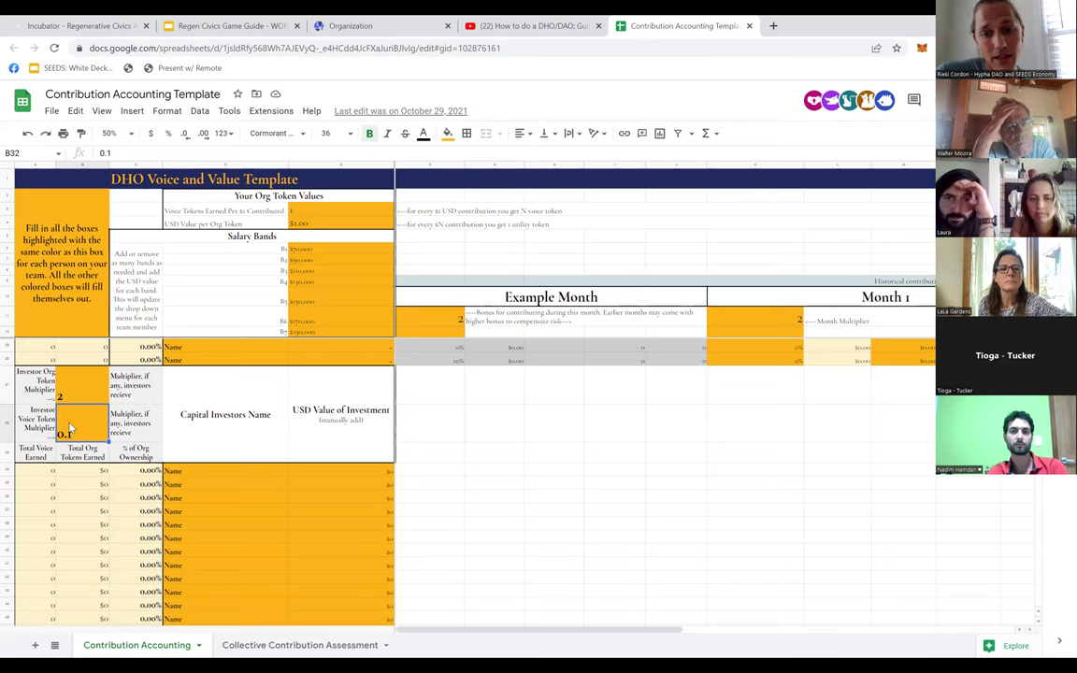
pyautogui.scroll(5, 364, 505)
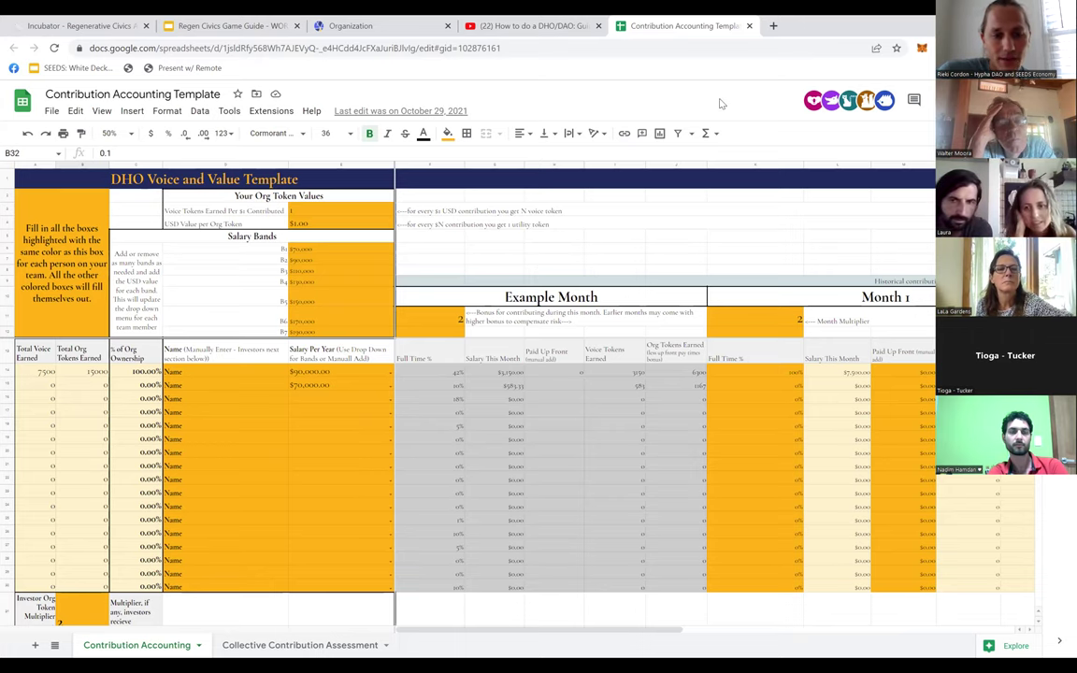
# Open the Collective Contribution Assessment sheet and examine its participant ratings, standard deviation, average and overall contribution columns
pyautogui.click(288, 646)
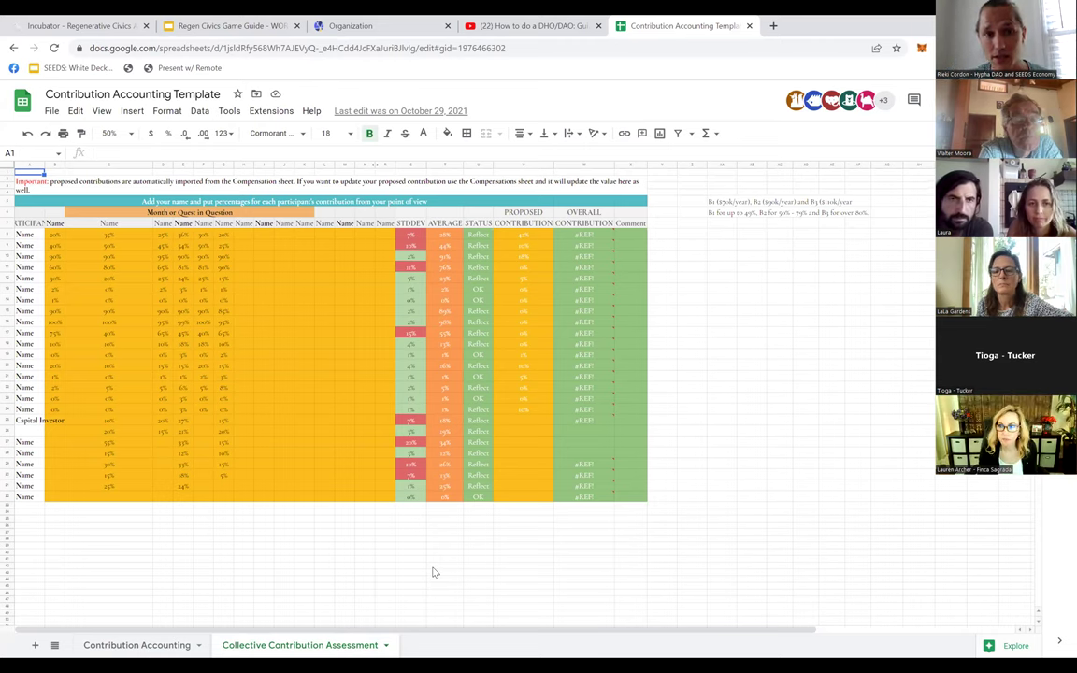
pyautogui.click(28, 223)
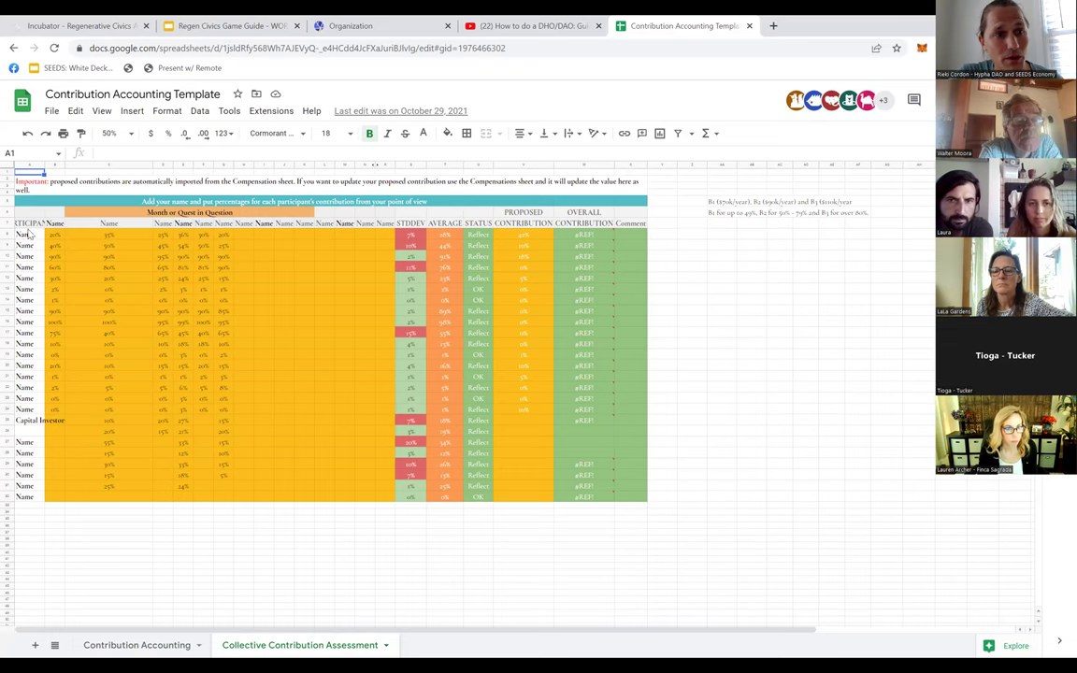
pyautogui.click(180, 235)
pyautogui.moveTo(385, 224); pyautogui.dragTo(277, 239)
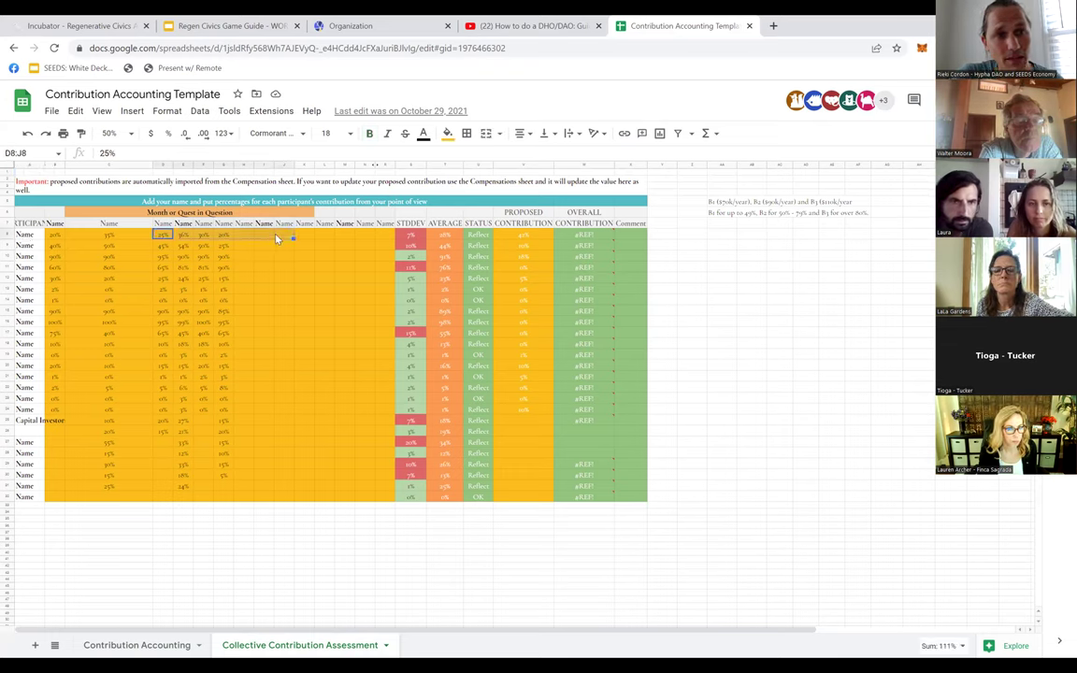
pyautogui.click(409, 236)
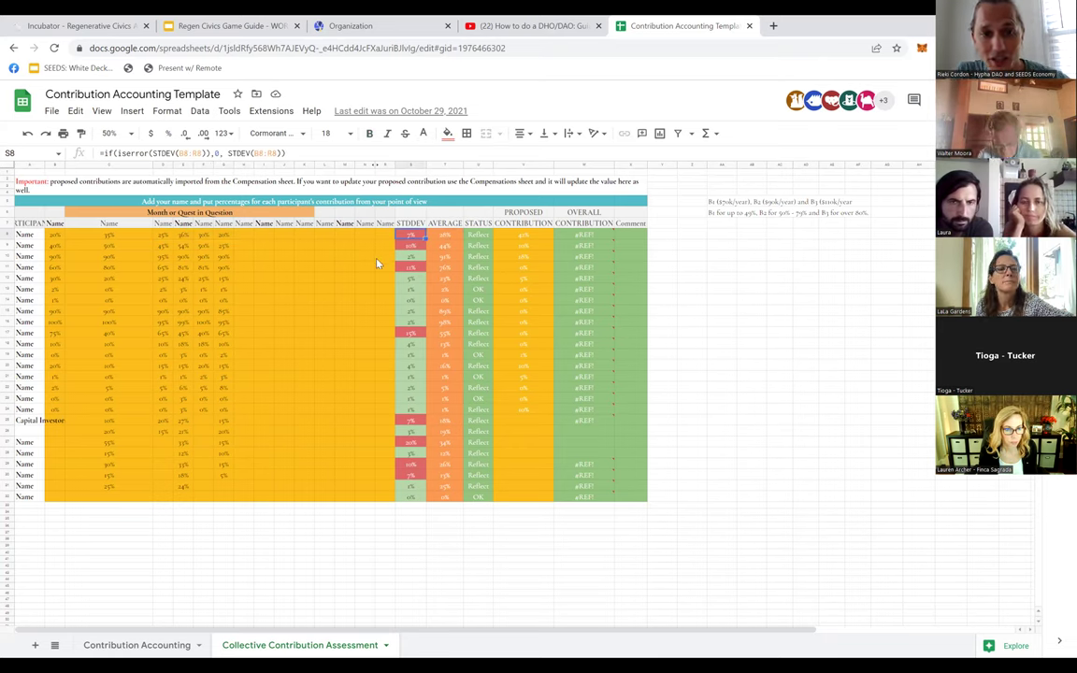
pyautogui.click(445, 234)
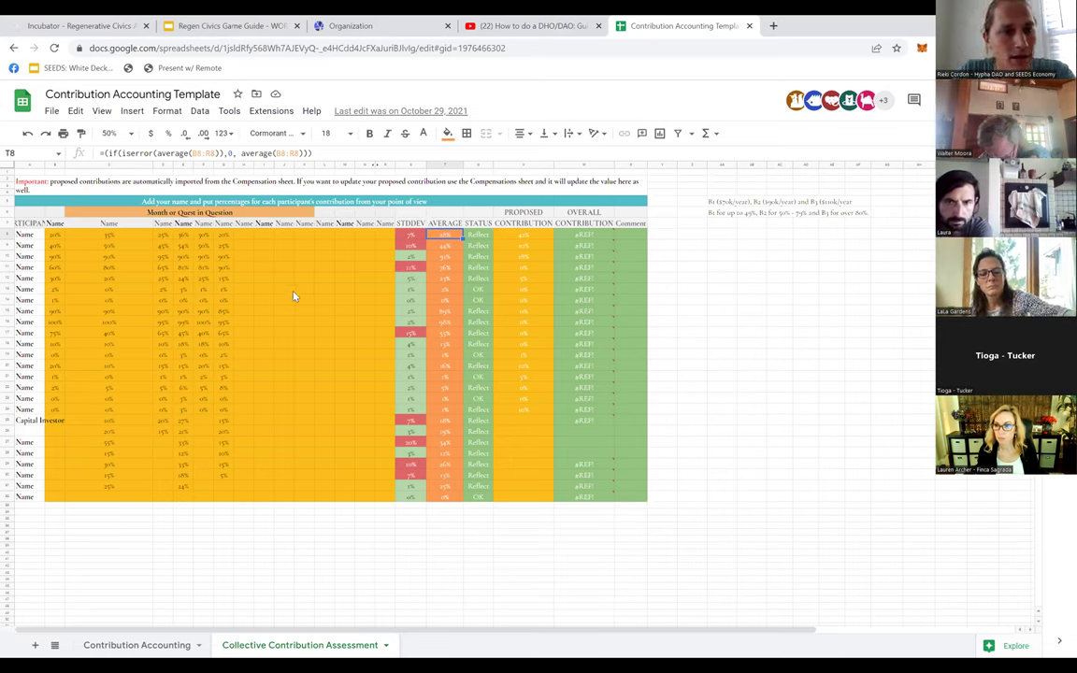
pyautogui.moveTo(584, 235); pyautogui.dragTo(609, 498)
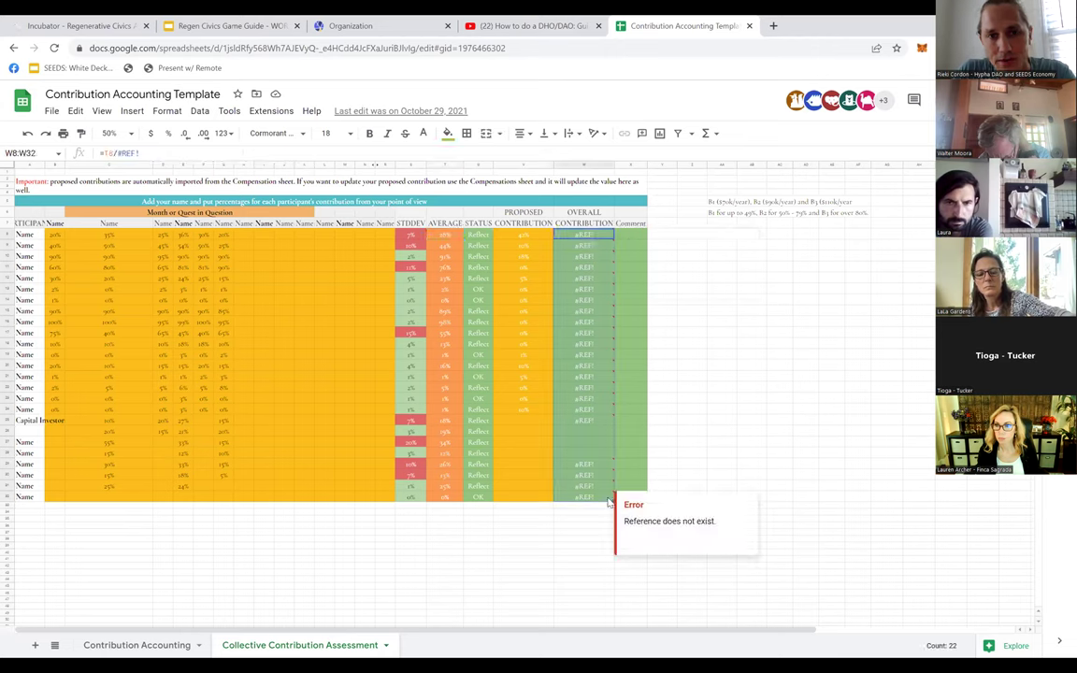
pyautogui.click(366, 541)
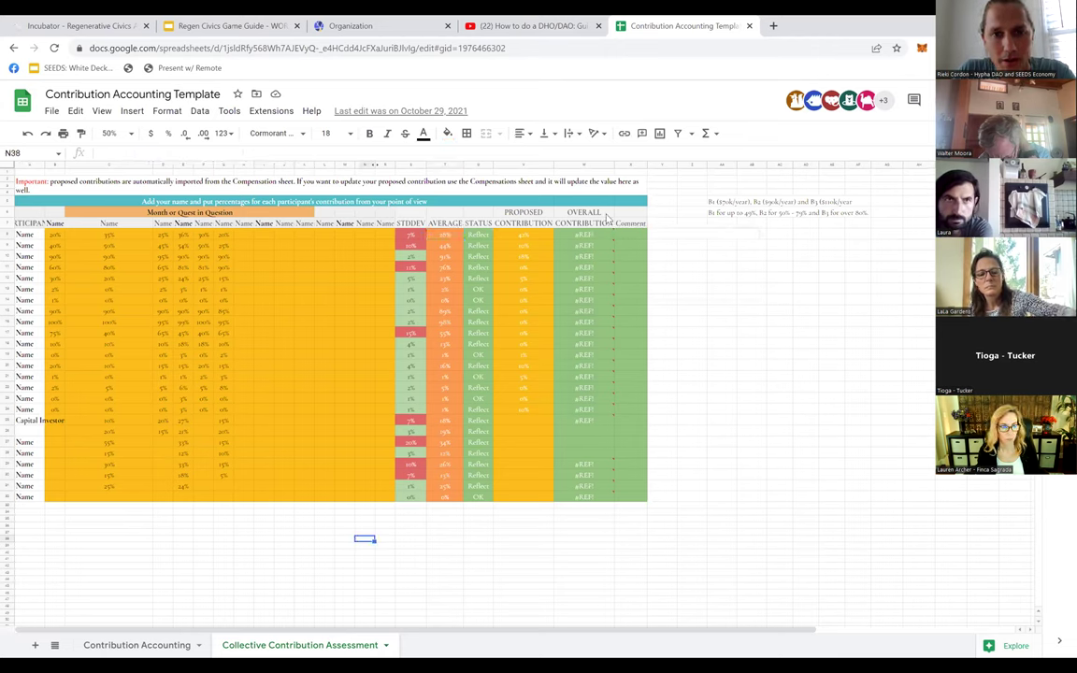